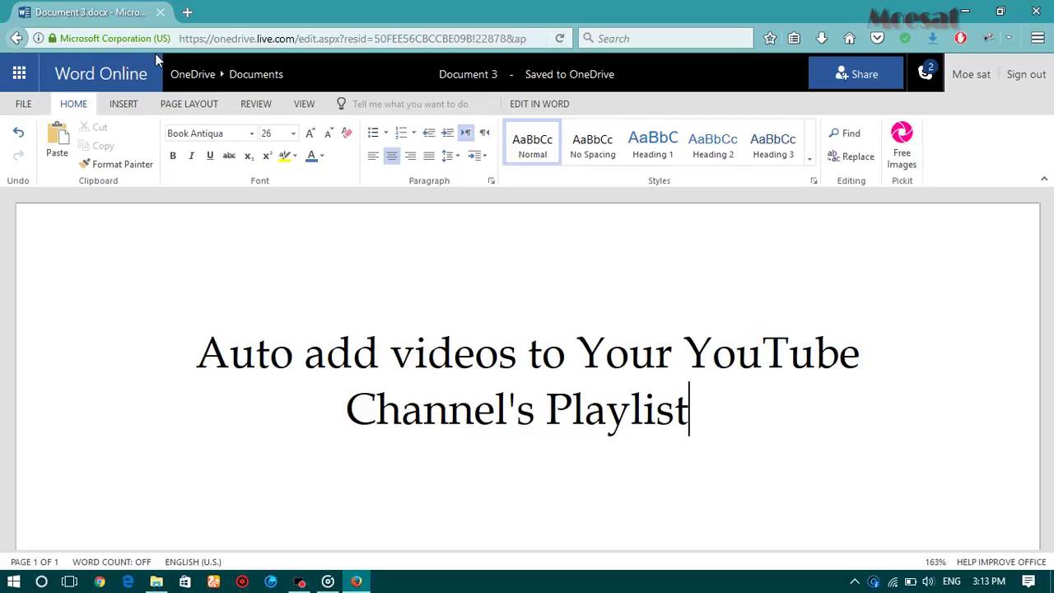
{"action": "left_click", "coordinate": [187, 11]}
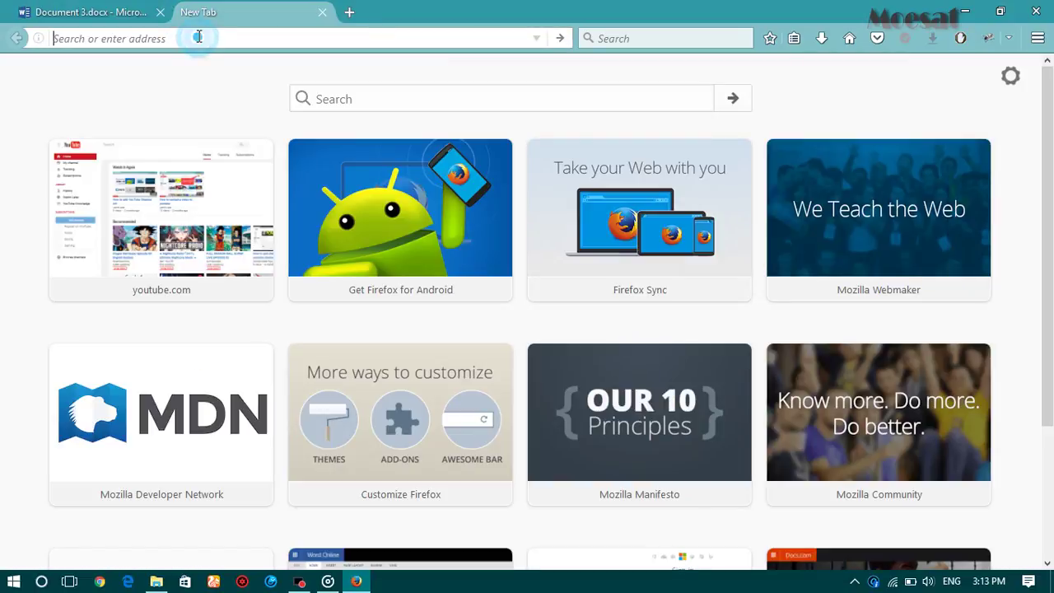
{"action": "type", "text": "www.youtube"}
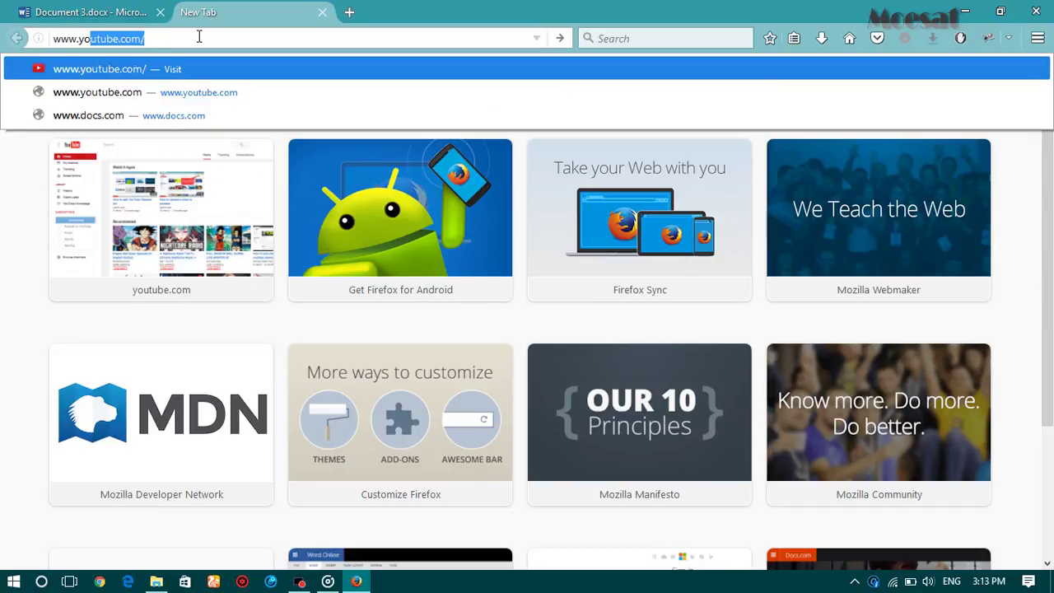
{"action": "type", "text": ".com/"}
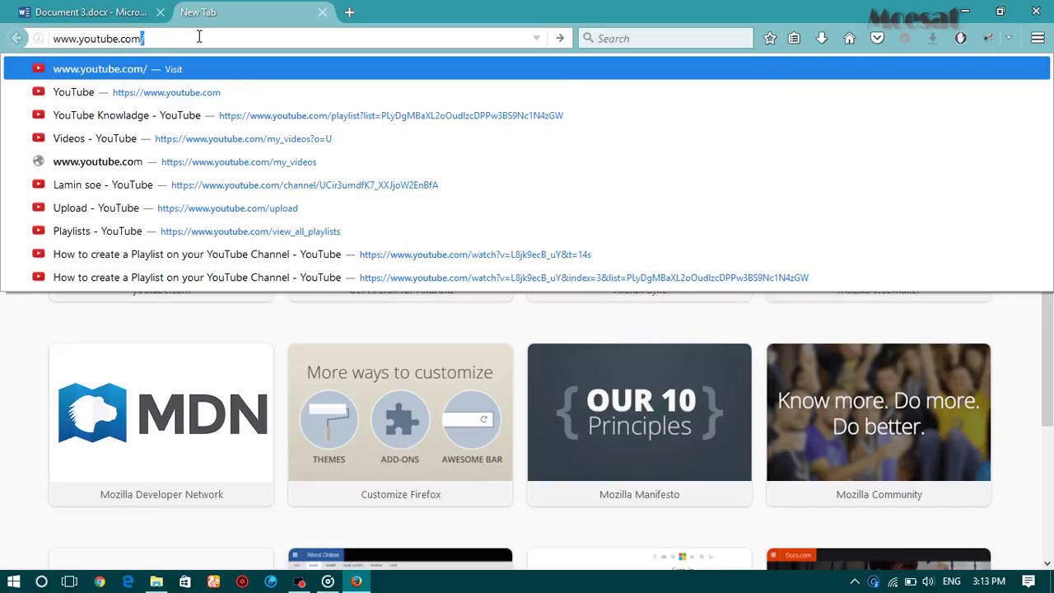
{"action": "key", "text": "Return"}
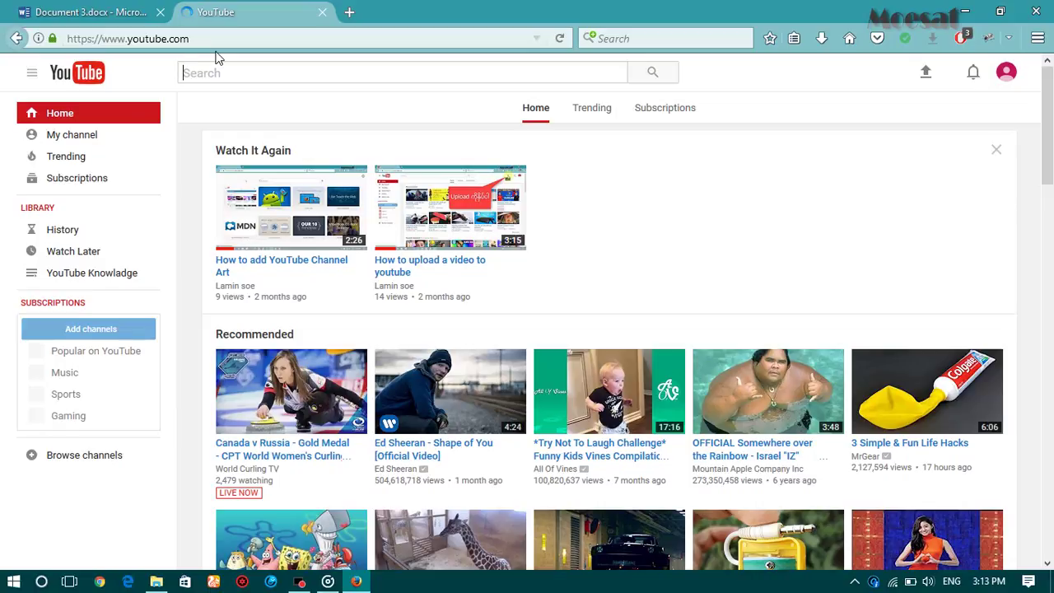
{"action": "left_click", "coordinate": [127, 275]}
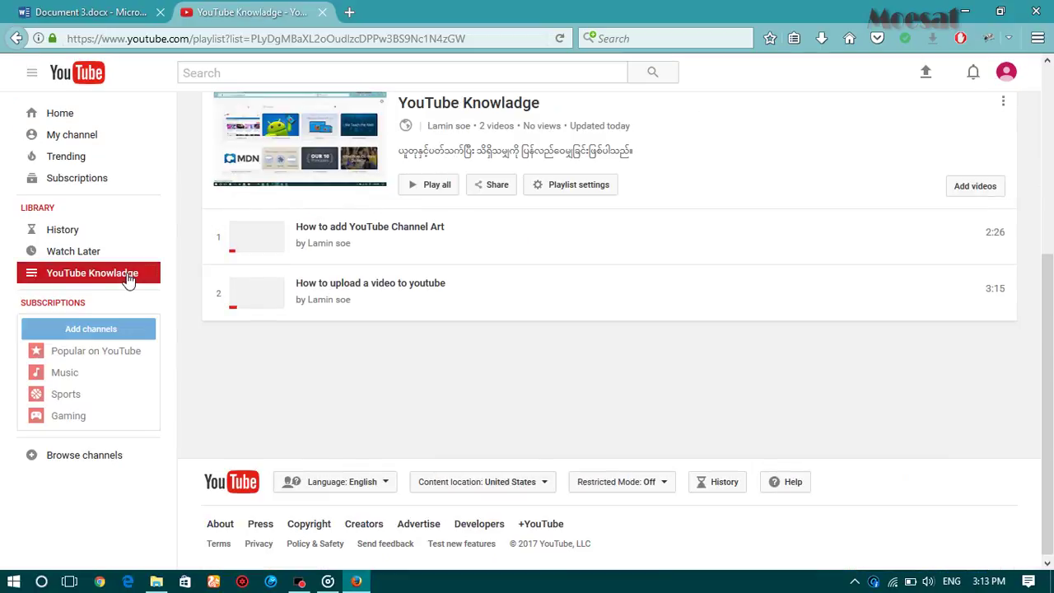
- Add an auto-add rule to the playlist for videos whose title contains "YouTube" and save the playlist settings
{"action": "left_click", "coordinate": [567, 187]}
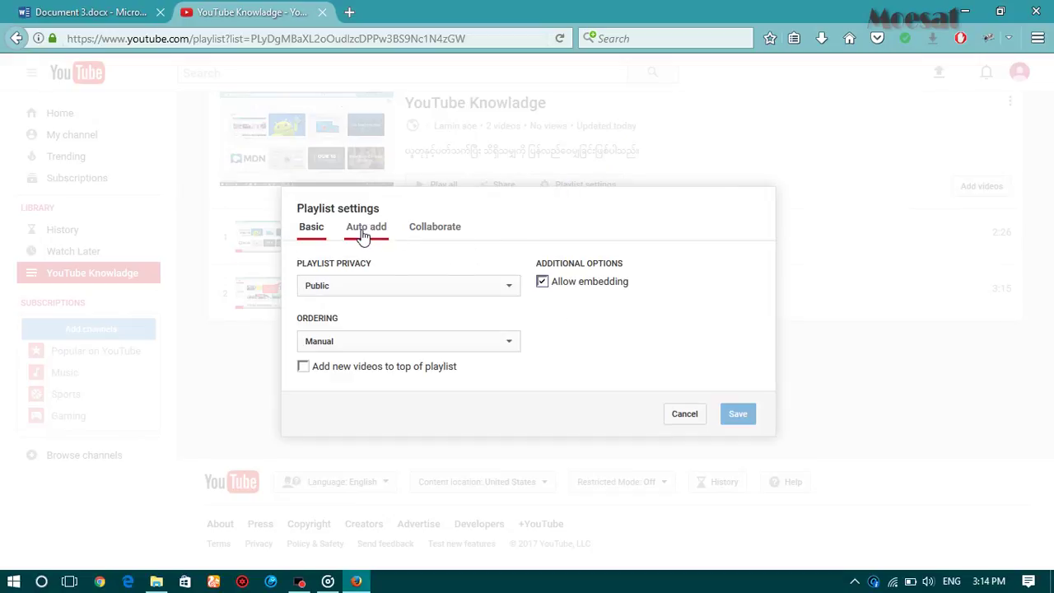
{"action": "left_click", "coordinate": [365, 231]}
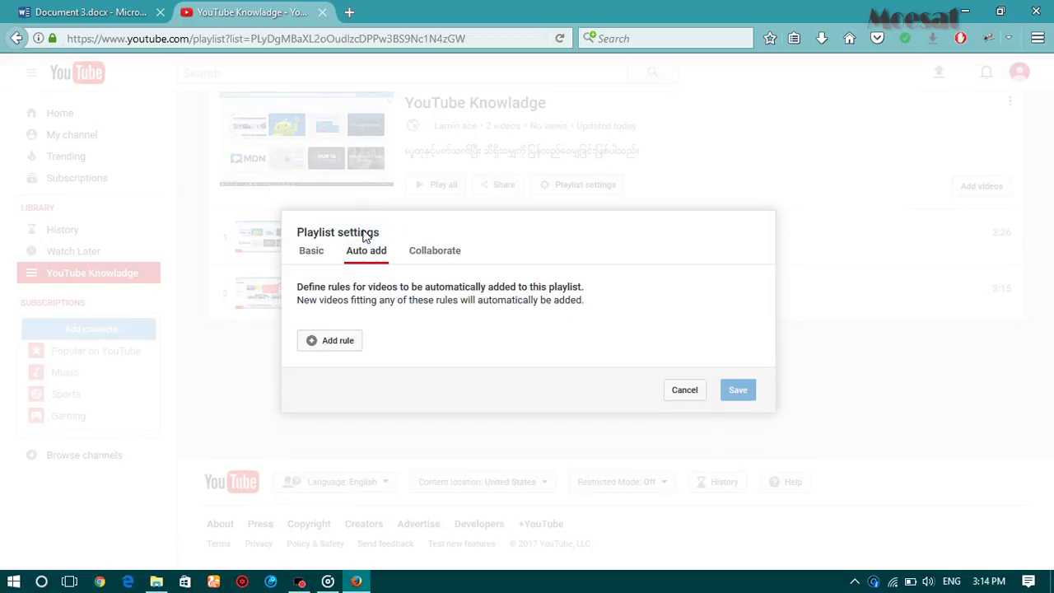
{"action": "left_click", "coordinate": [314, 342]}
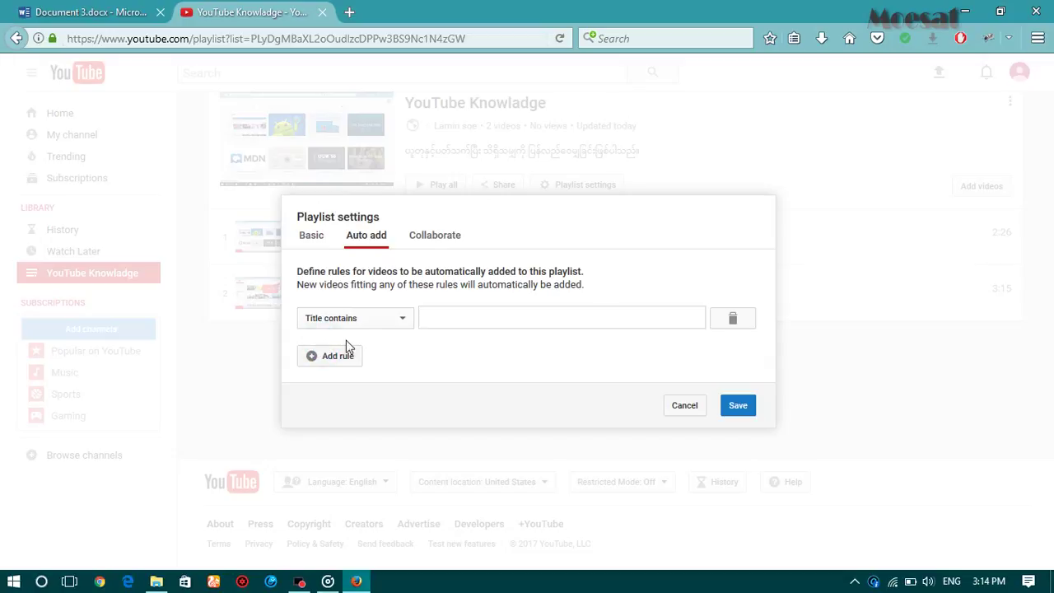
{"action": "left_click", "coordinate": [459, 320]}
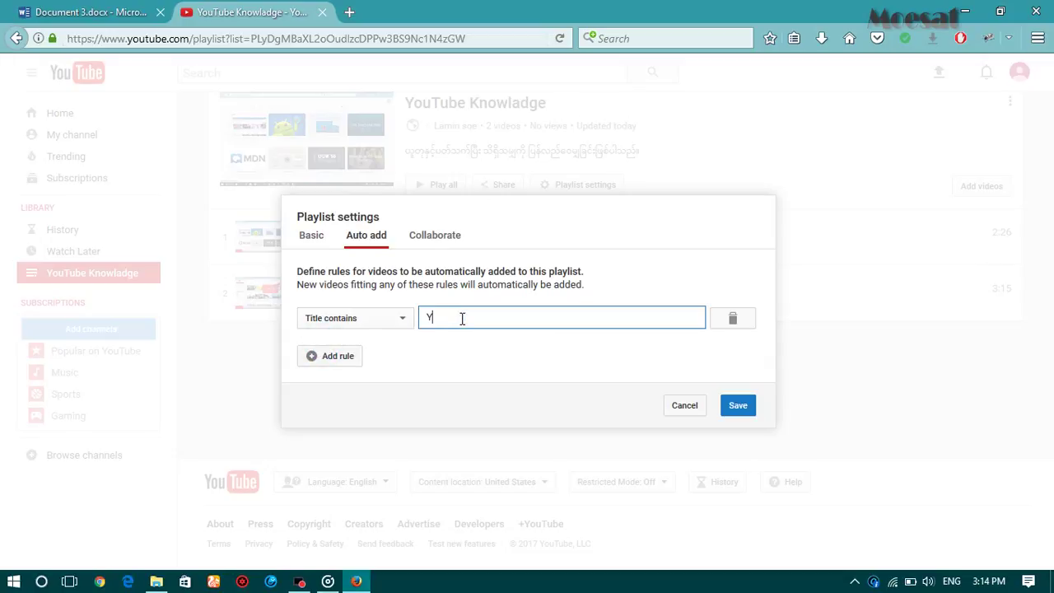
{"action": "type", "text": "YouTube"}
{"action": "left_click", "coordinate": [736, 403]}
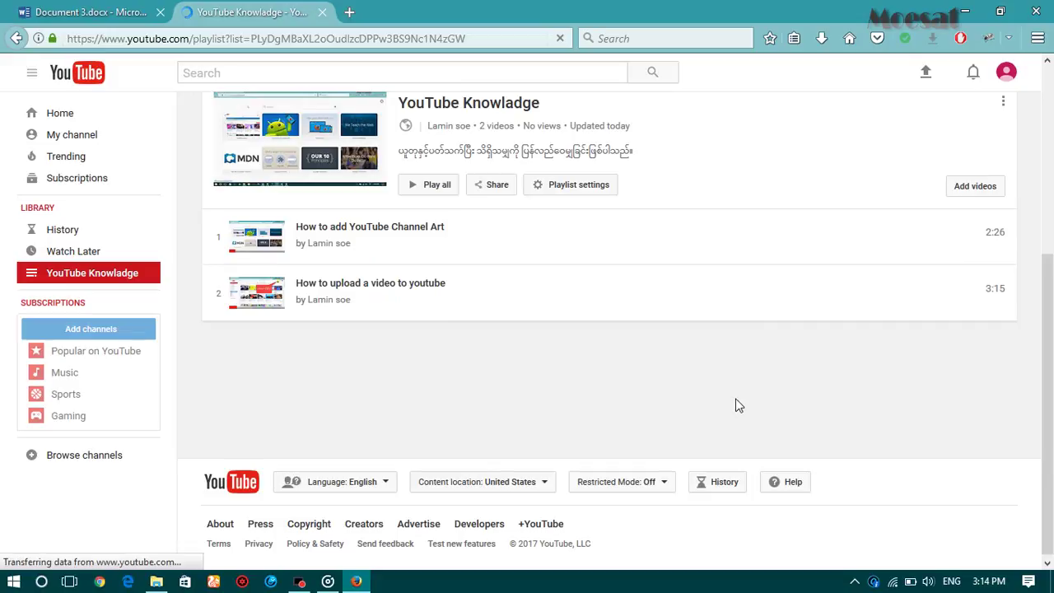
- Start a public upload of the video file Capture 05.wmv from the X10.0 folder
{"action": "left_click", "coordinate": [927, 73]}
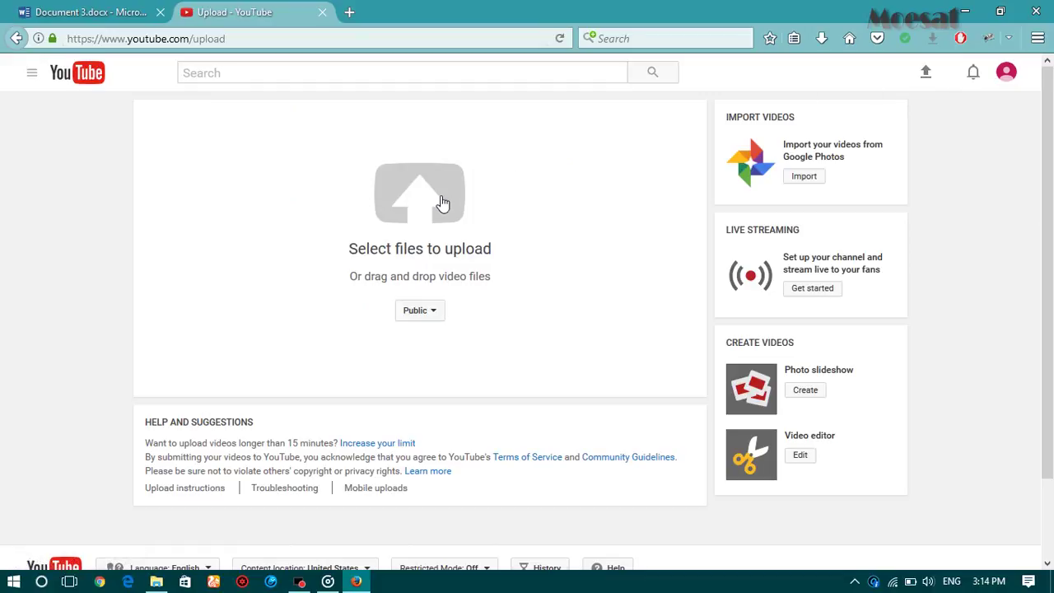
{"action": "left_click", "coordinate": [439, 202]}
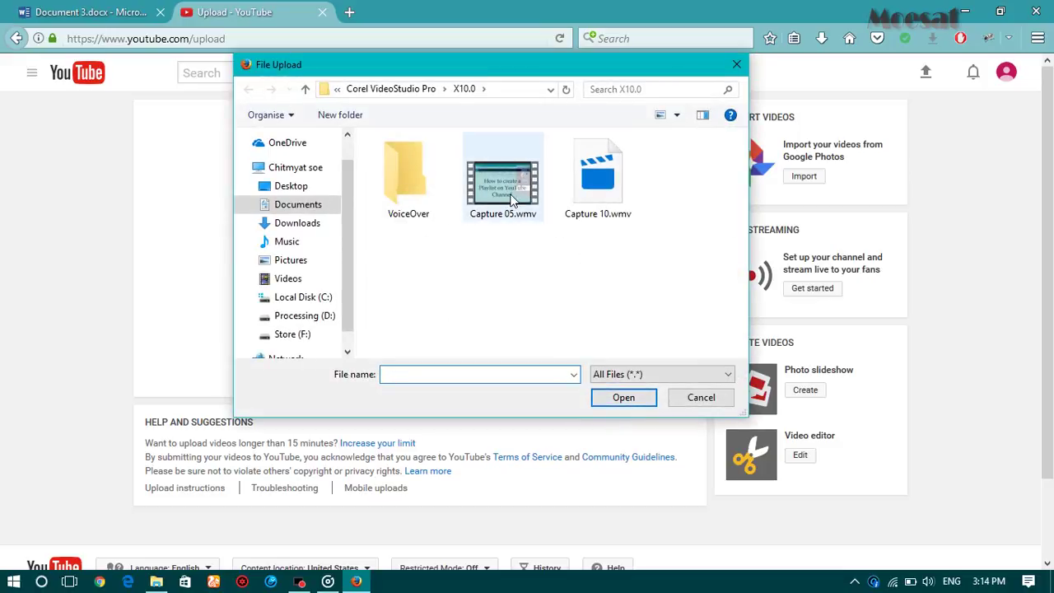
{"action": "left_click", "coordinate": [510, 190]}
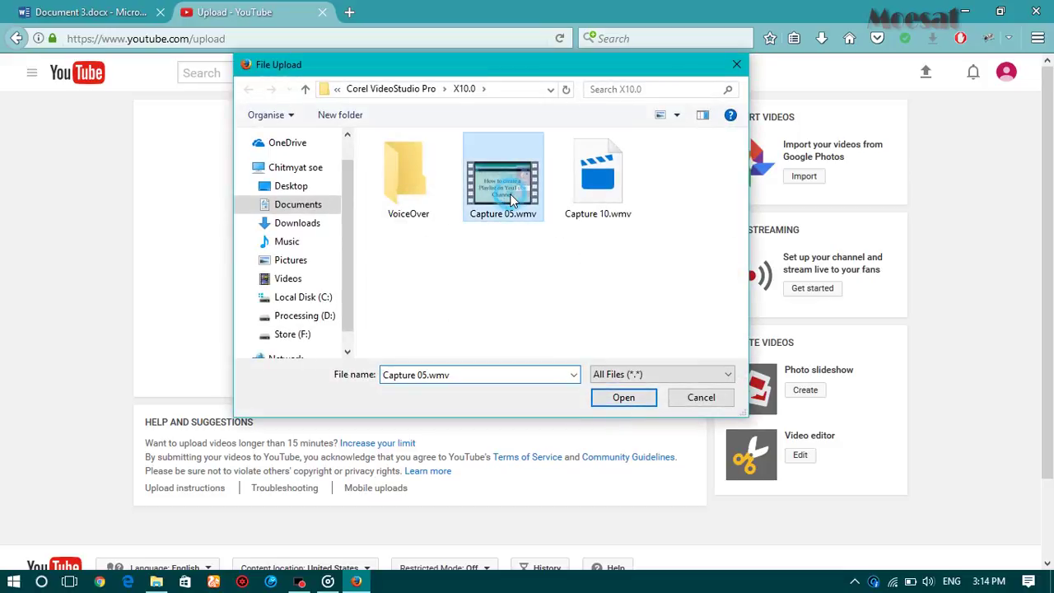
{"action": "left_click", "coordinate": [622, 398]}
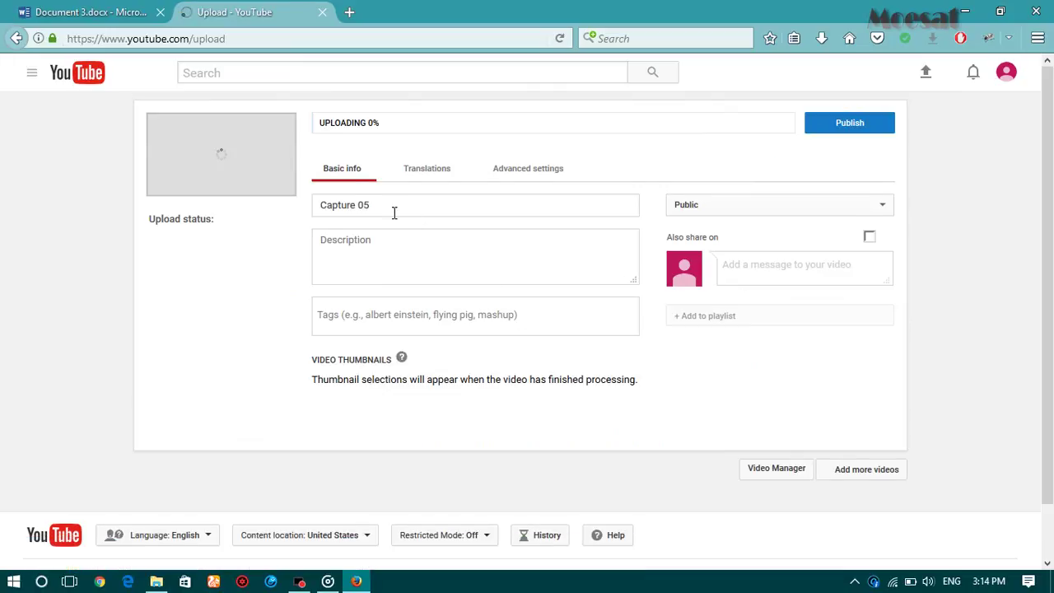
- Title the uploading video "How to create a Playlist on YouTube Channel" and publish it
{"action": "left_click", "coordinate": [380, 205]}
{"action": "left_click_drag", "start_coordinate": [380, 206], "coordinate": [313, 206]}
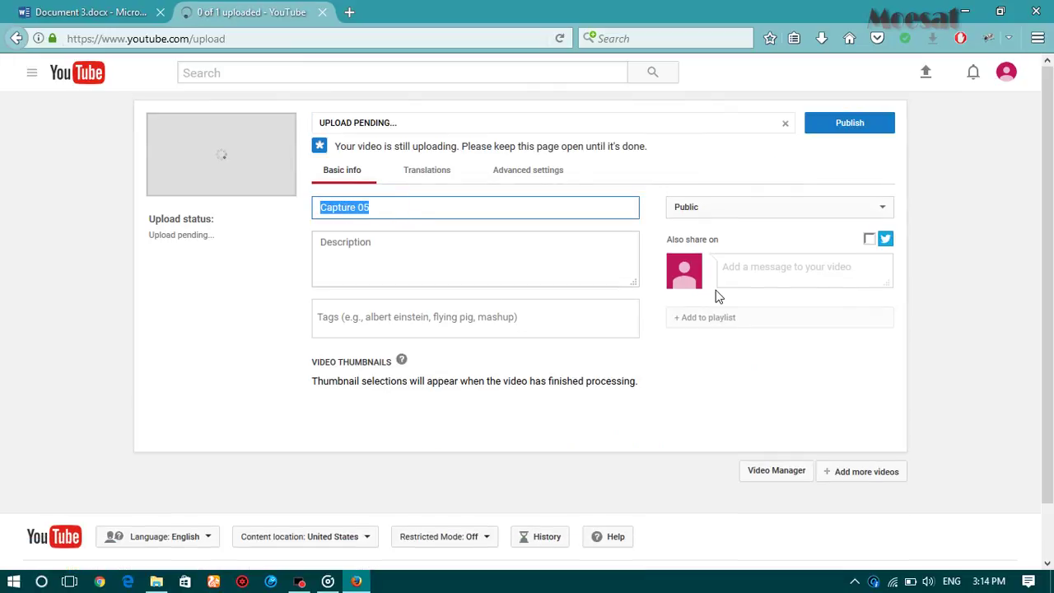
{"action": "type", "text": "H"}
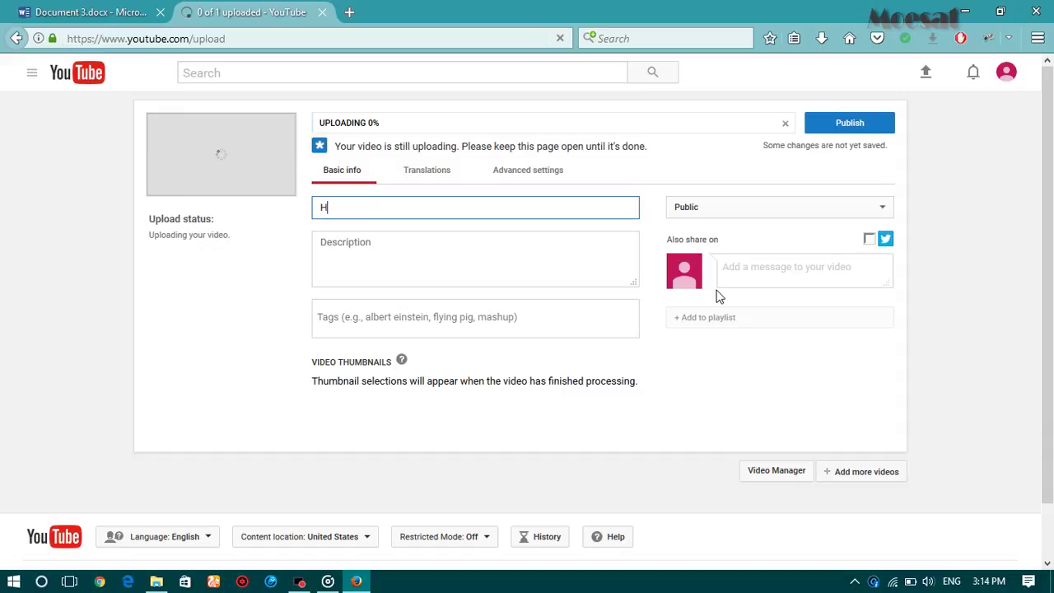
{"action": "type", "text": "ow to crea"}
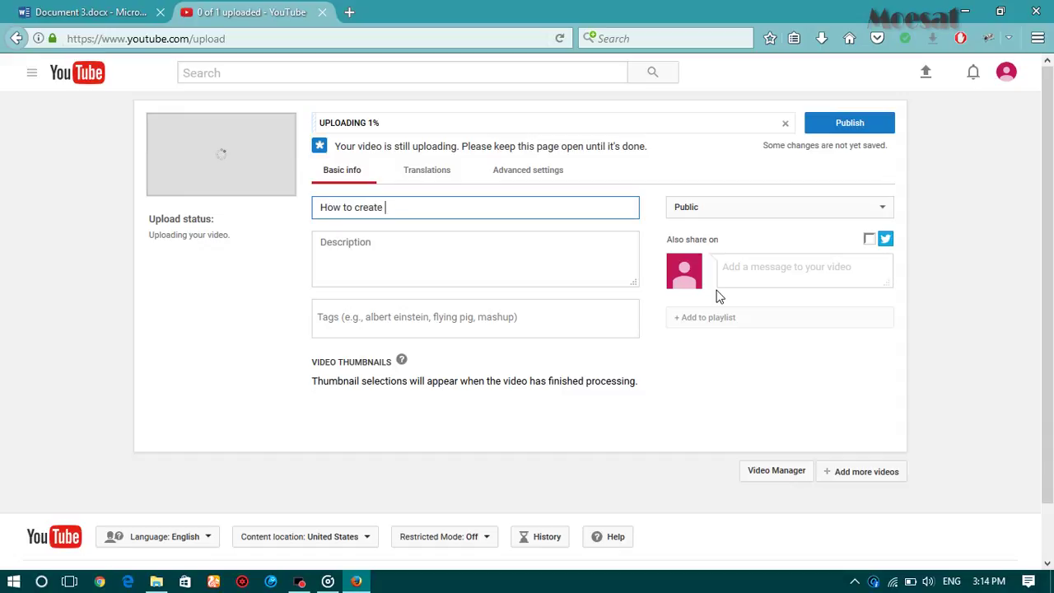
{"action": "type", "text": "te a "}
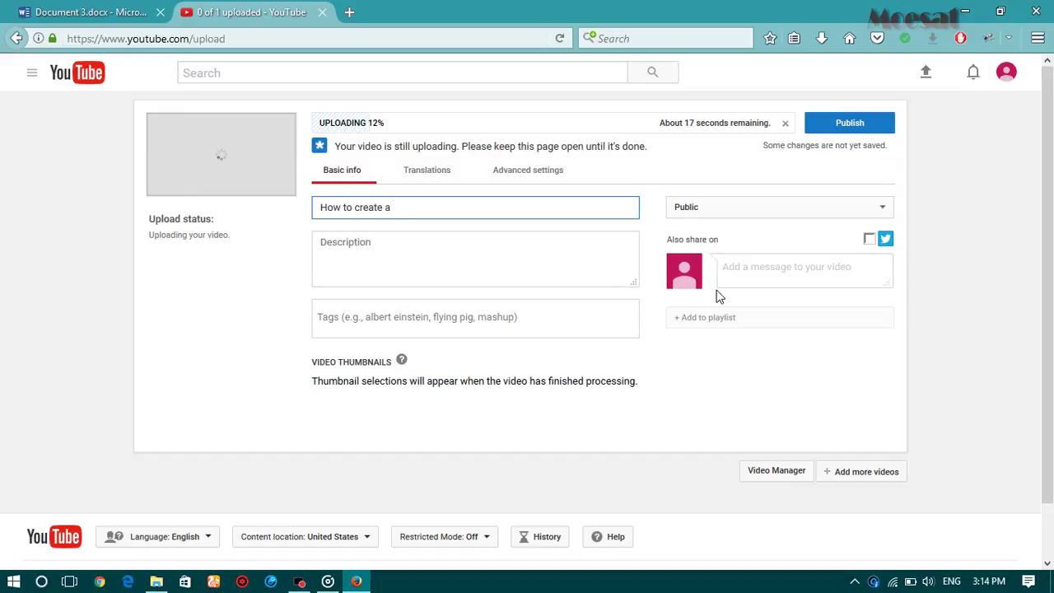
{"action": "type", "text": "Playl"}
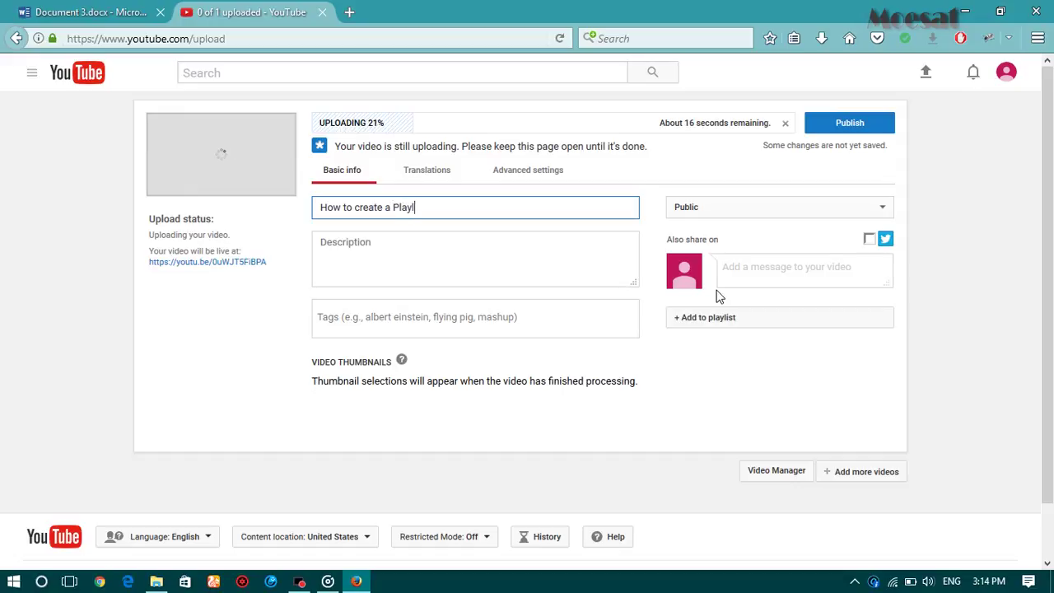
{"action": "type", "text": "ist on YouTub"}
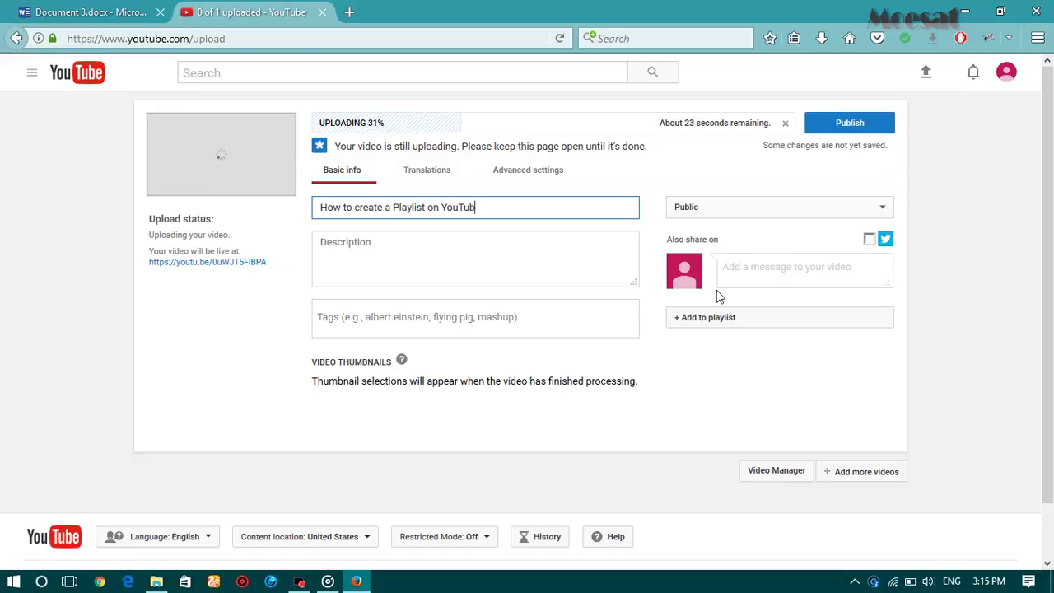
{"action": "type", "text": "e Channel"}
{"action": "left_click_drag", "start_coordinate": [481, 207], "coordinate": [443, 207]}
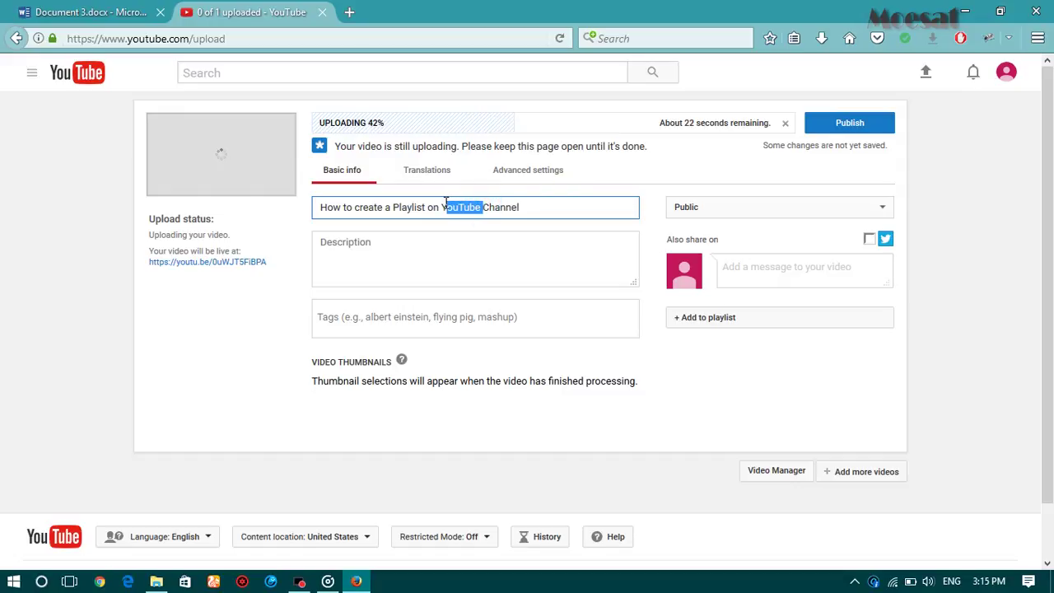
{"action": "left_click", "coordinate": [457, 211]}
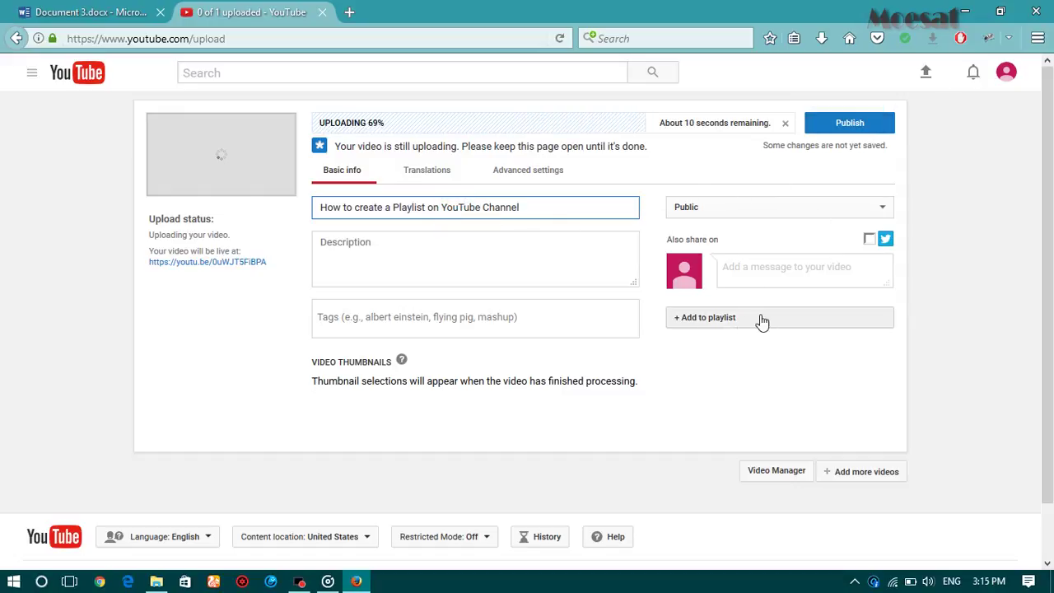
{"action": "left_click", "coordinate": [844, 126]}
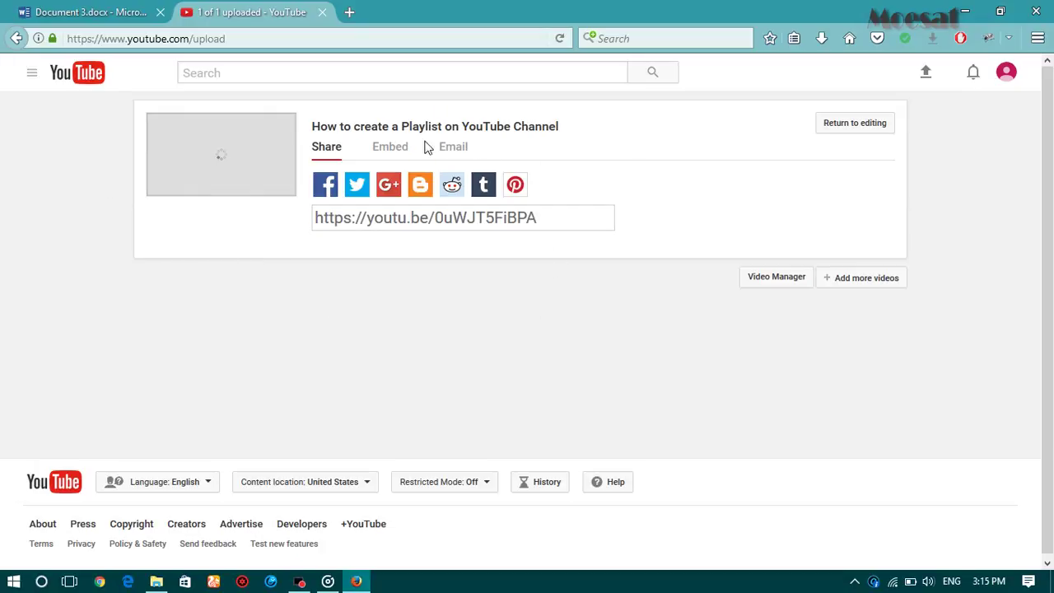
- Return to the "YouTube Knowladge" playlist and reload the page to check its video list for the new upload
{"action": "left_click", "coordinate": [34, 75]}
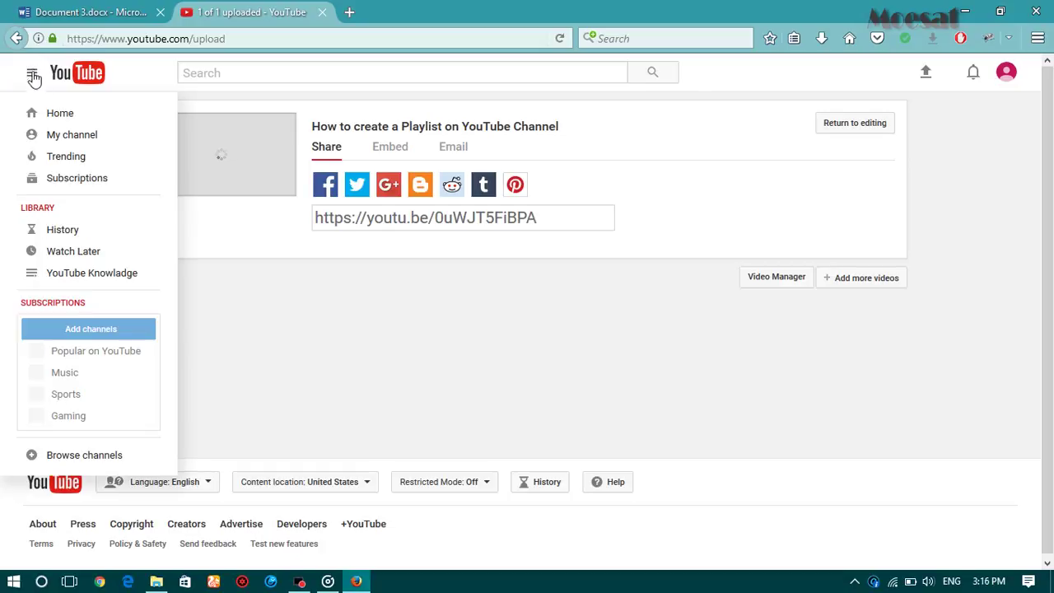
{"action": "left_click", "coordinate": [78, 279]}
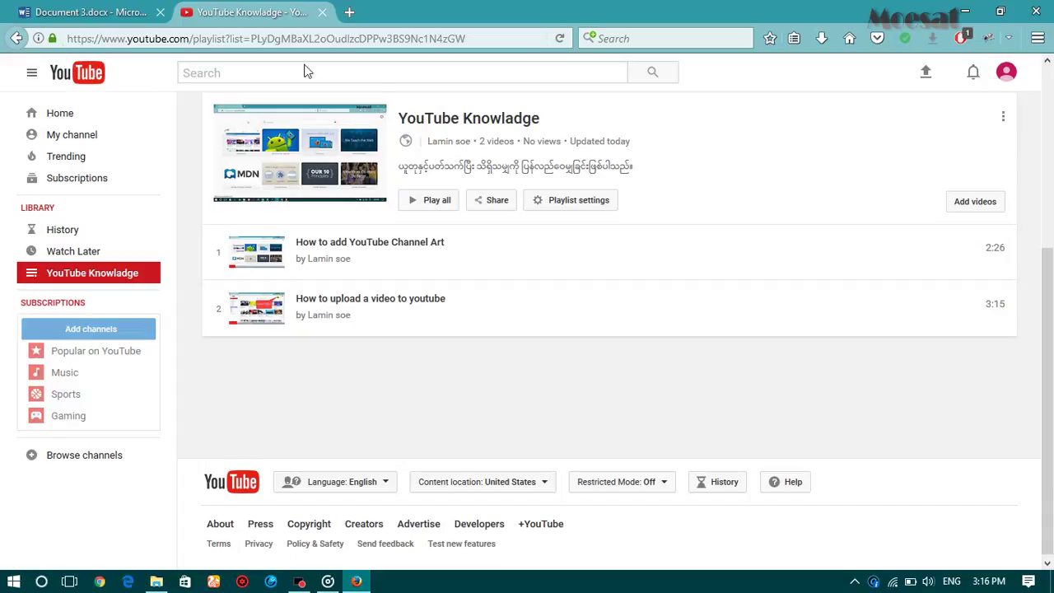
{"action": "left_click", "coordinate": [561, 39]}
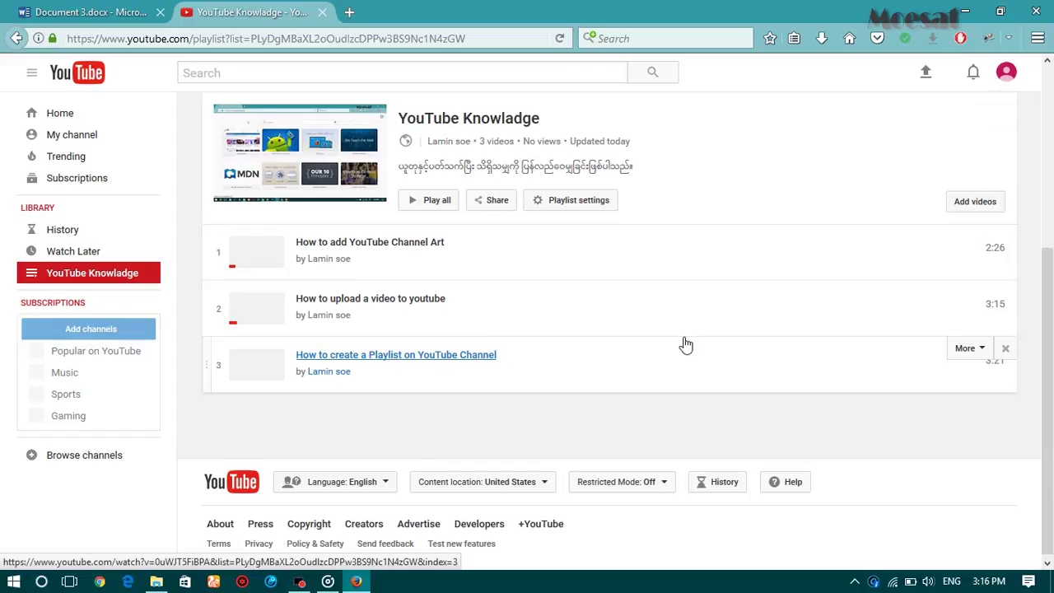
- Switch to Document 3 in Word Online and replace all its text with the Burmese sentence "ကျေးဇူးတင်ပါသည်။"
{"action": "left_click", "coordinate": [120, 12]}
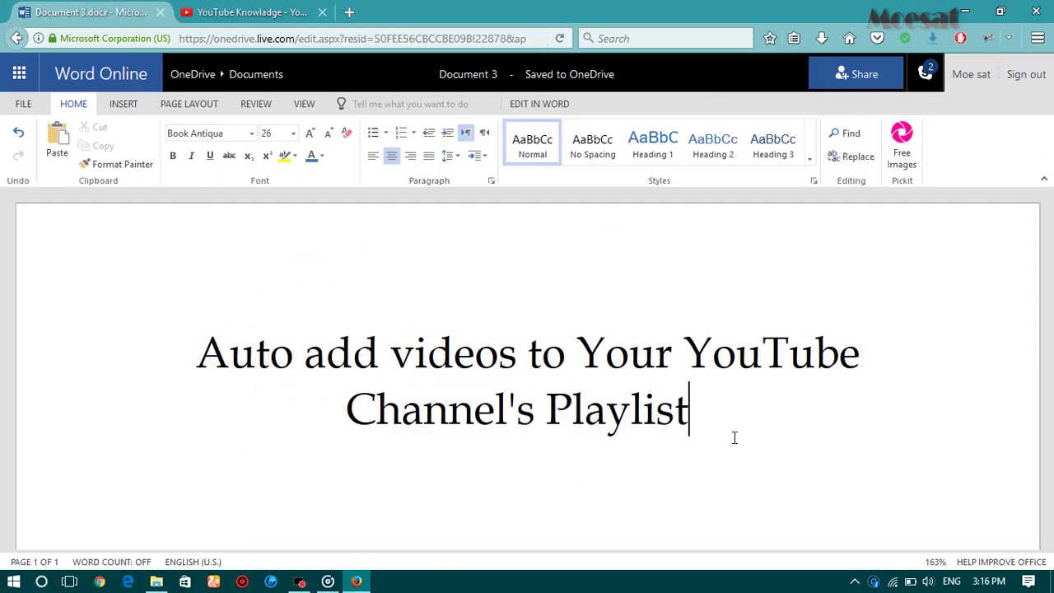
{"action": "key", "text": "ctrl+a"}
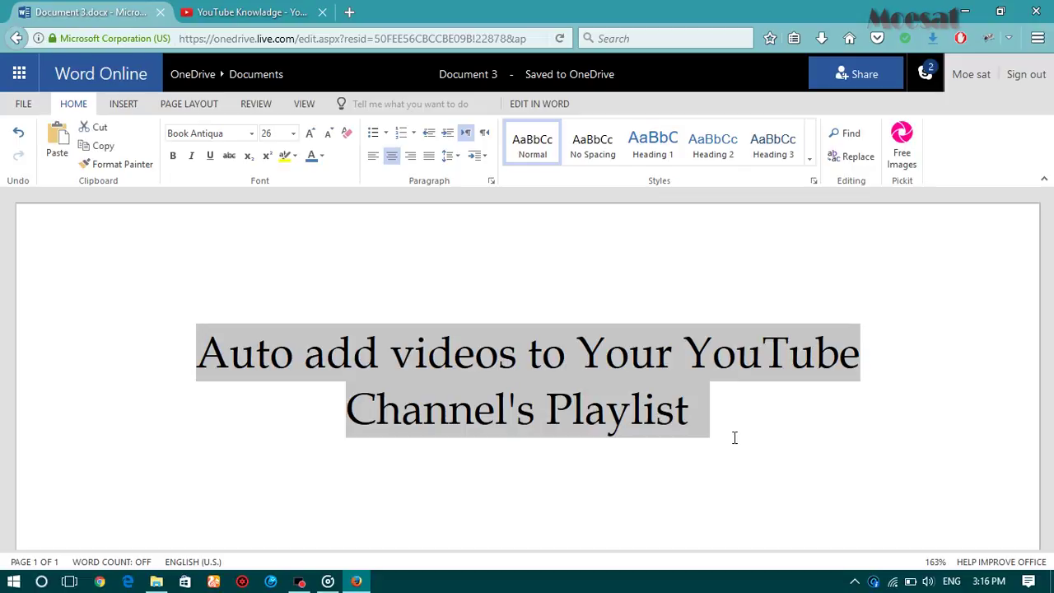
{"action": "key", "text": "Delete"}
{"action": "key", "text": "super+space"}
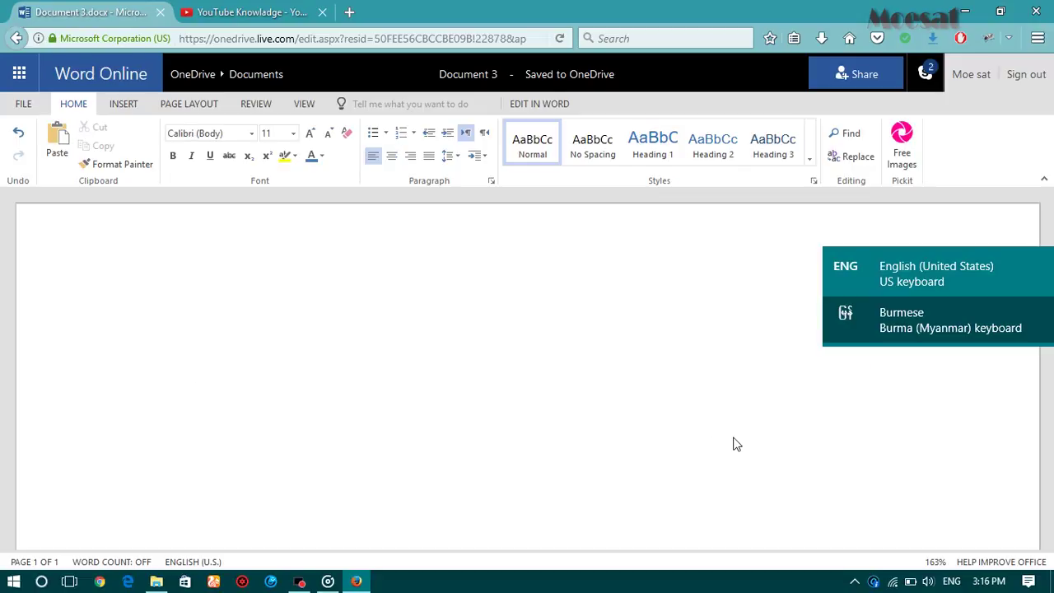
{"action": "key", "text": "super+space"}
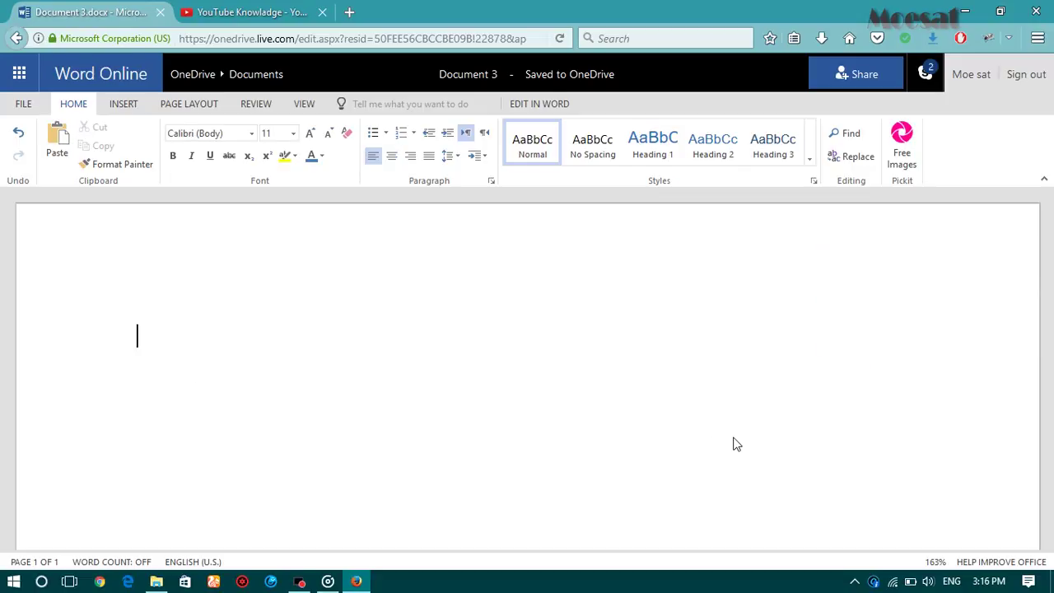
{"action": "key", "text": "super+space"}
{"action": "type", "text": "ကျေးဇူးတ"}
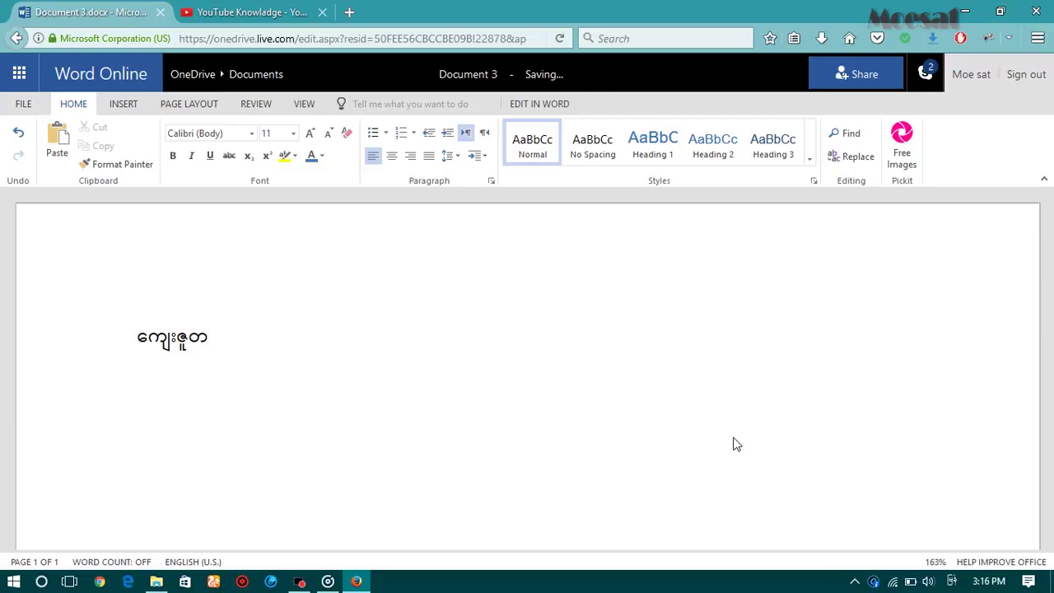
{"action": "type", "text": "င"}
{"action": "key", "text": "BackSpace"}
{"action": "key", "text": "BackSpace"}
{"action": "type", "text": "းတင်ပါသည်"}
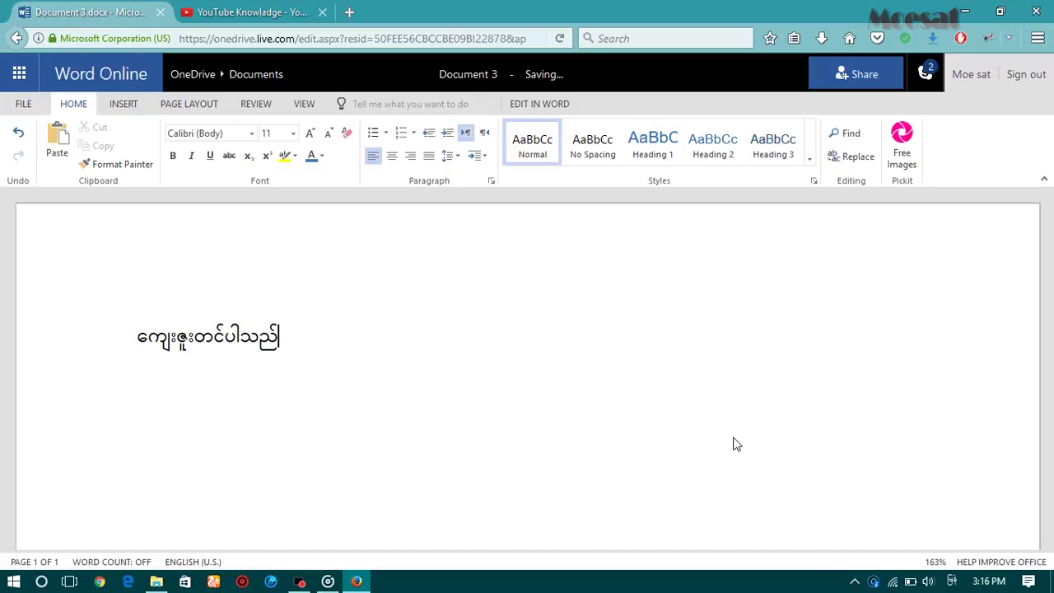
{"action": "type", "text": "။"}
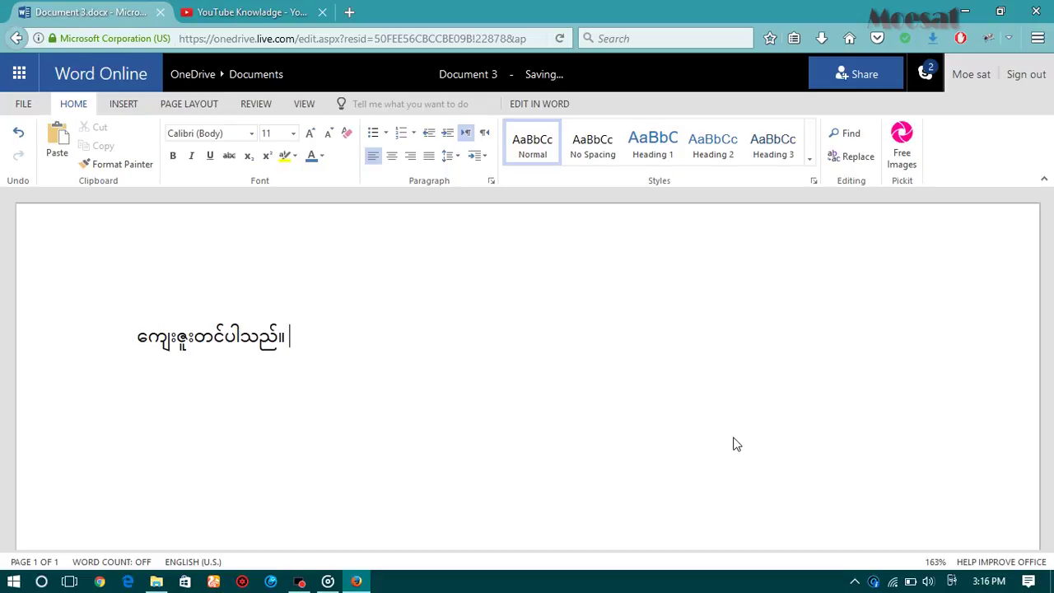